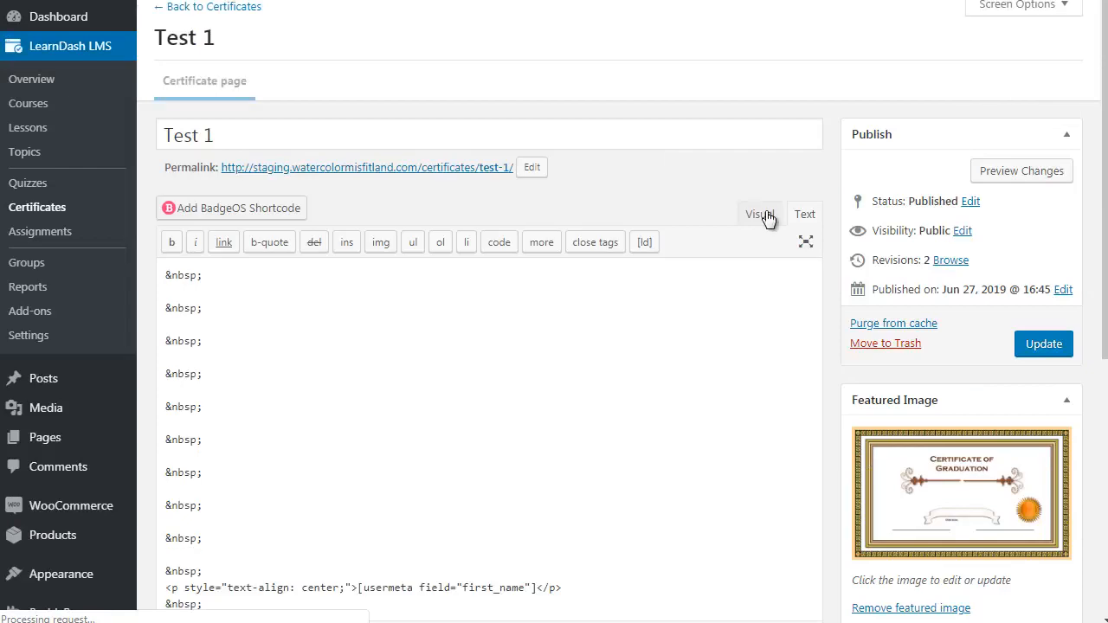
Show the Test 1 certificate in the visual editor and examine the placement of its text on the background
click(767, 216)
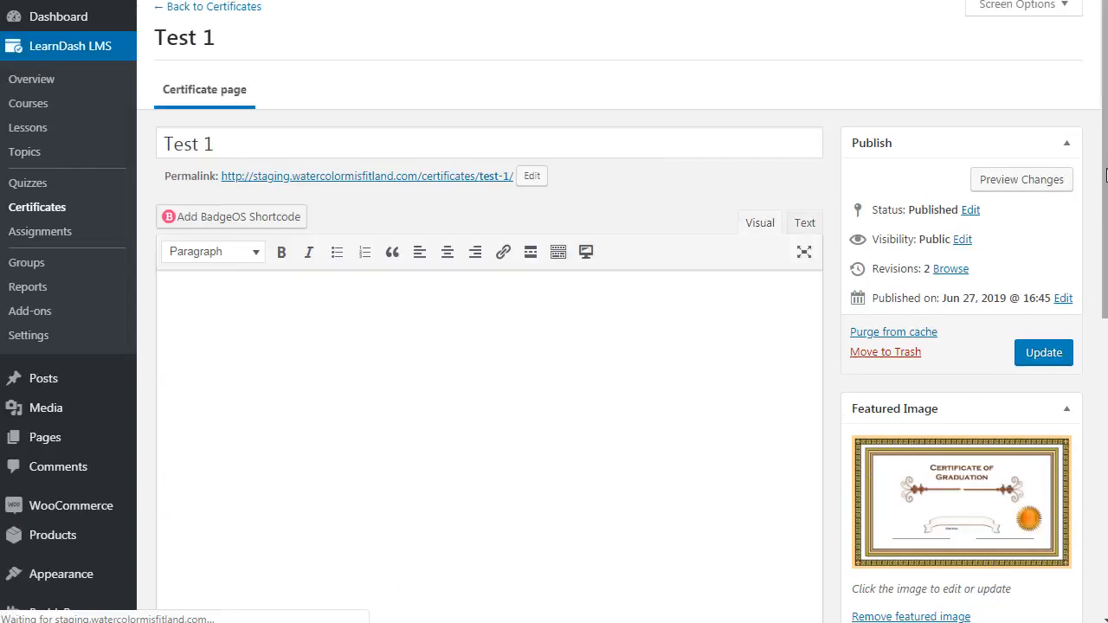
drag(1106, 173, 1104, 238)
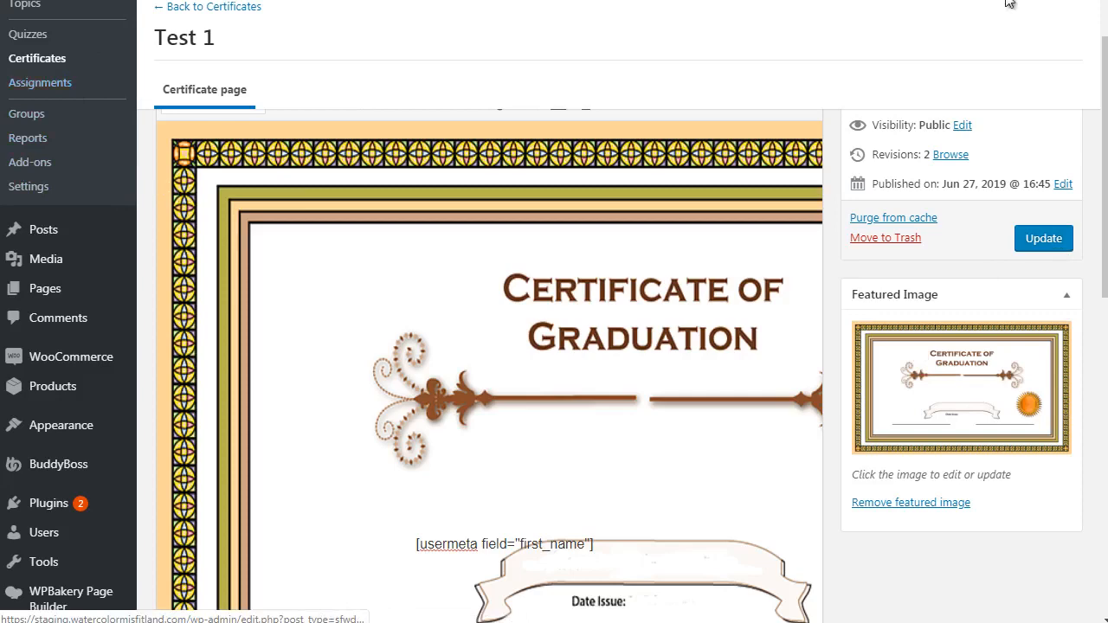
scroll(629, 203, up, 2)
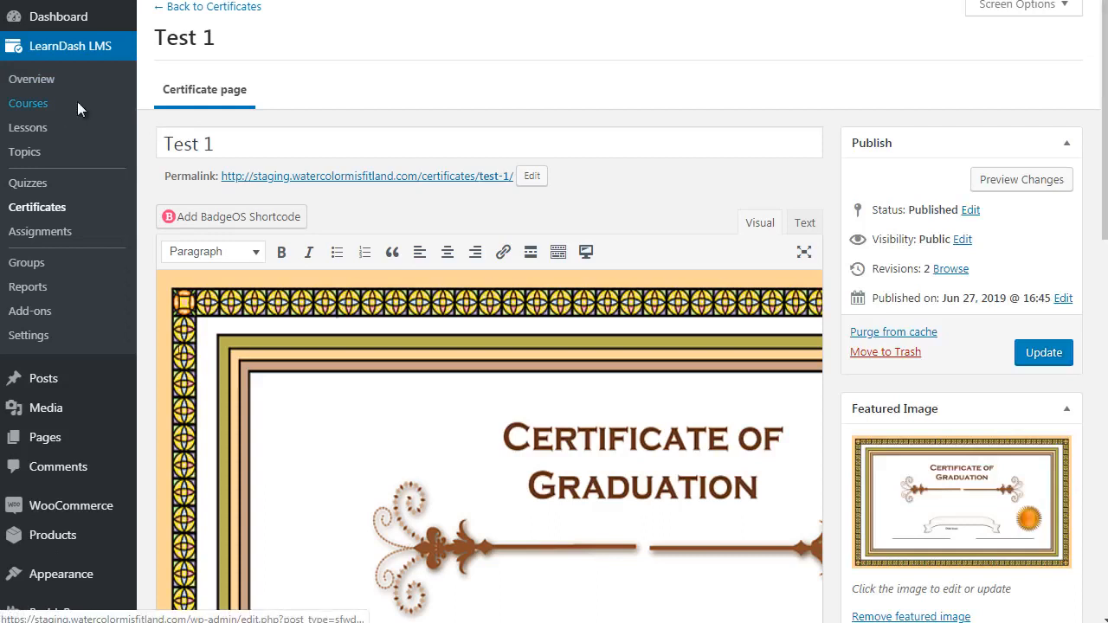
Open the Philosophy course from the LearnDash course list and show its settings
right_click(79, 111)
click(95, 112)
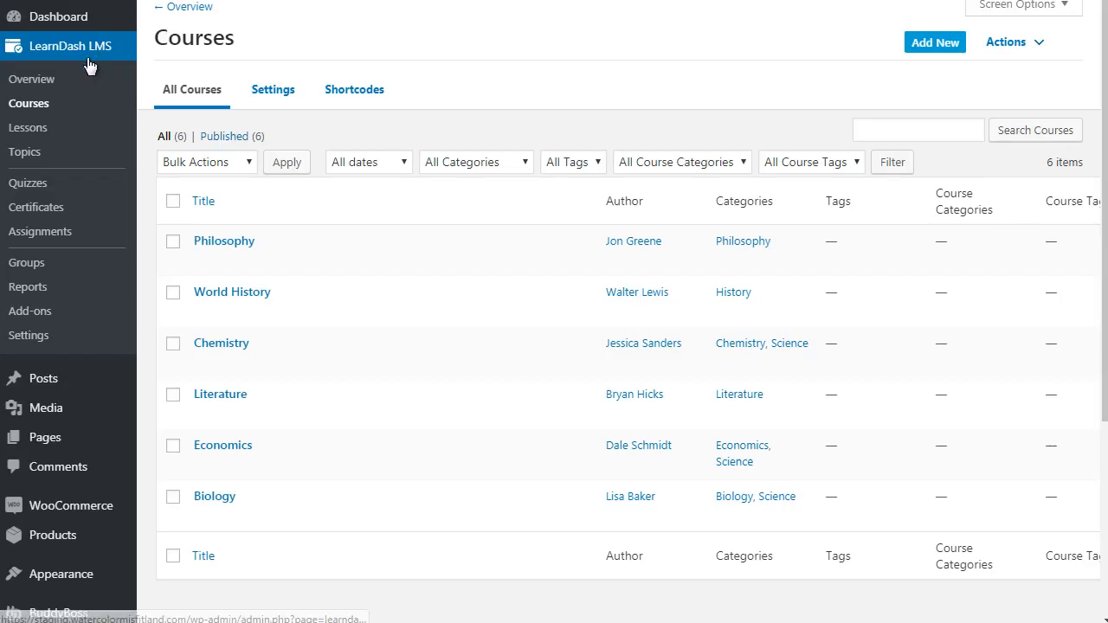
middle_click(204, 261)
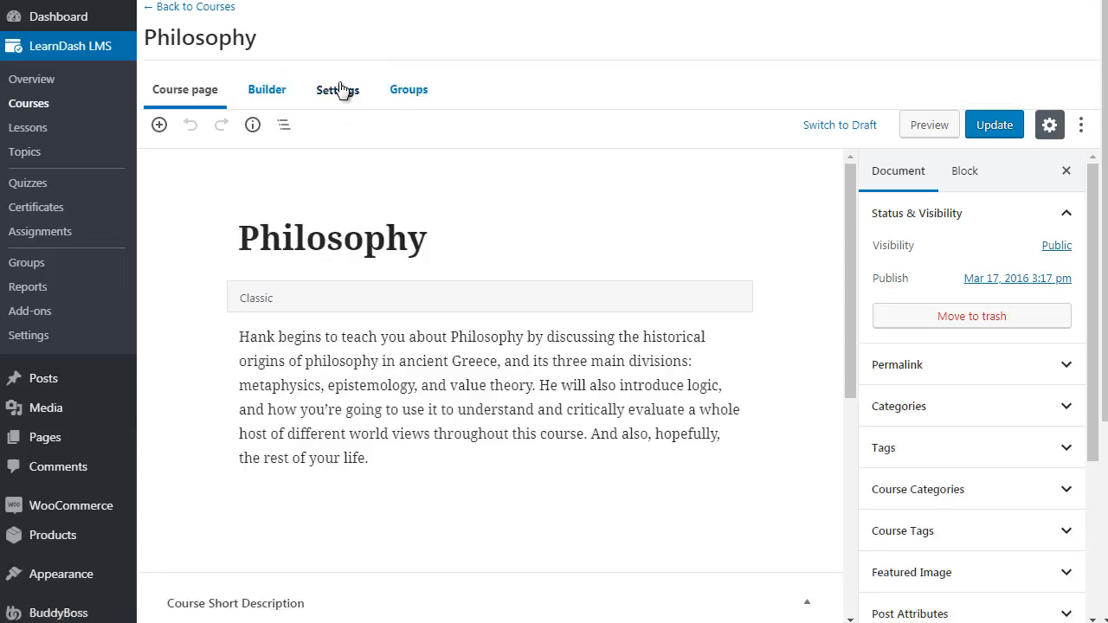
click(342, 90)
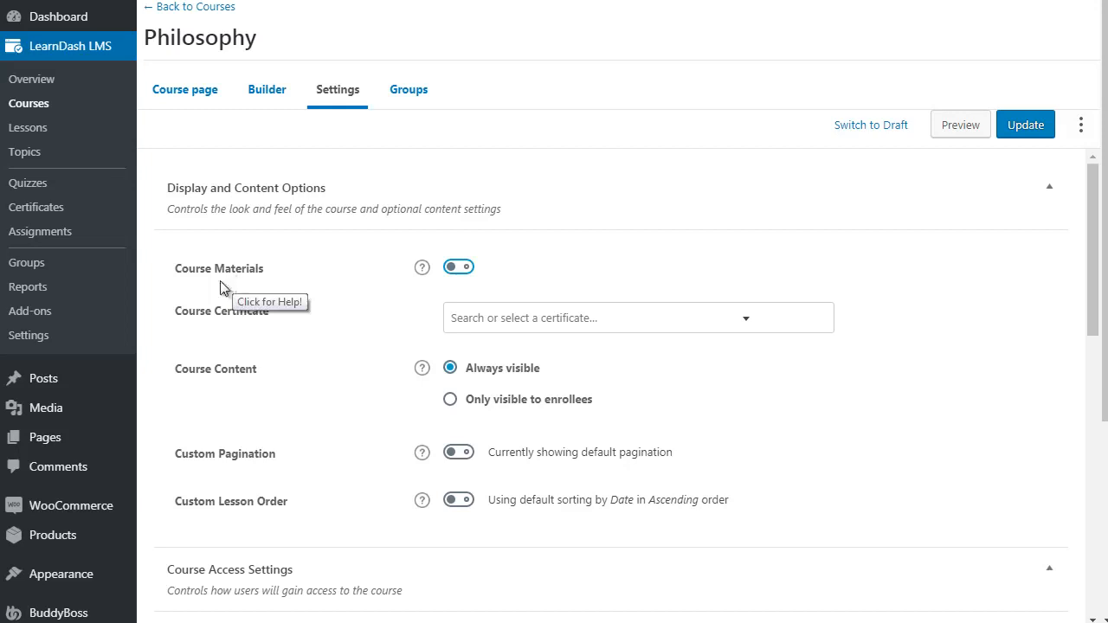
Assign the Test 1 certificate to the Philosophy course and save the course
click(512, 326)
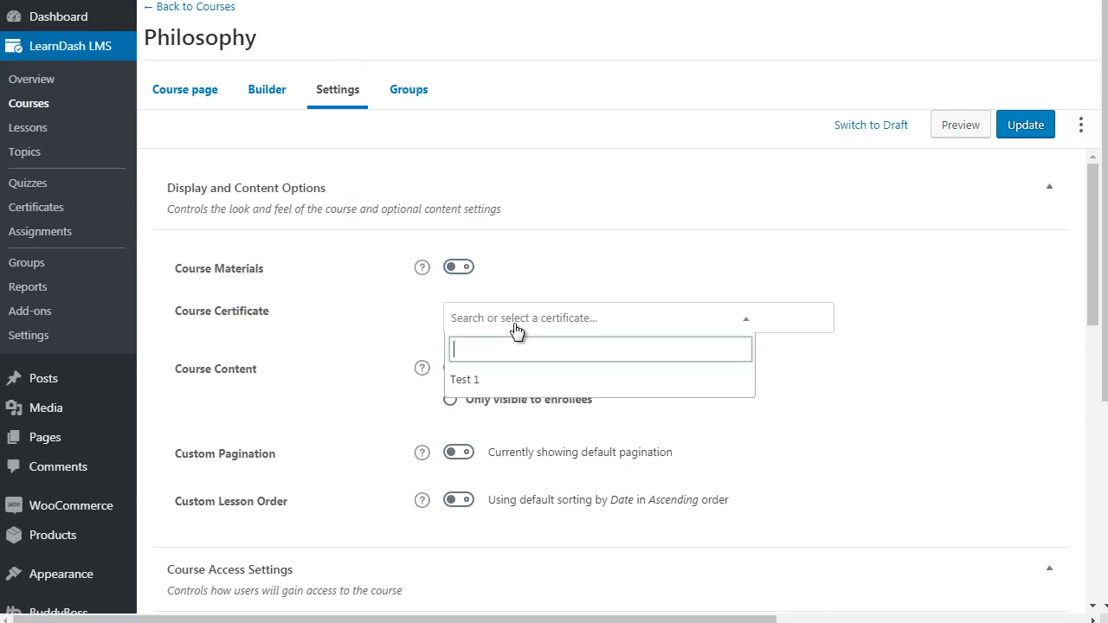
click(493, 381)
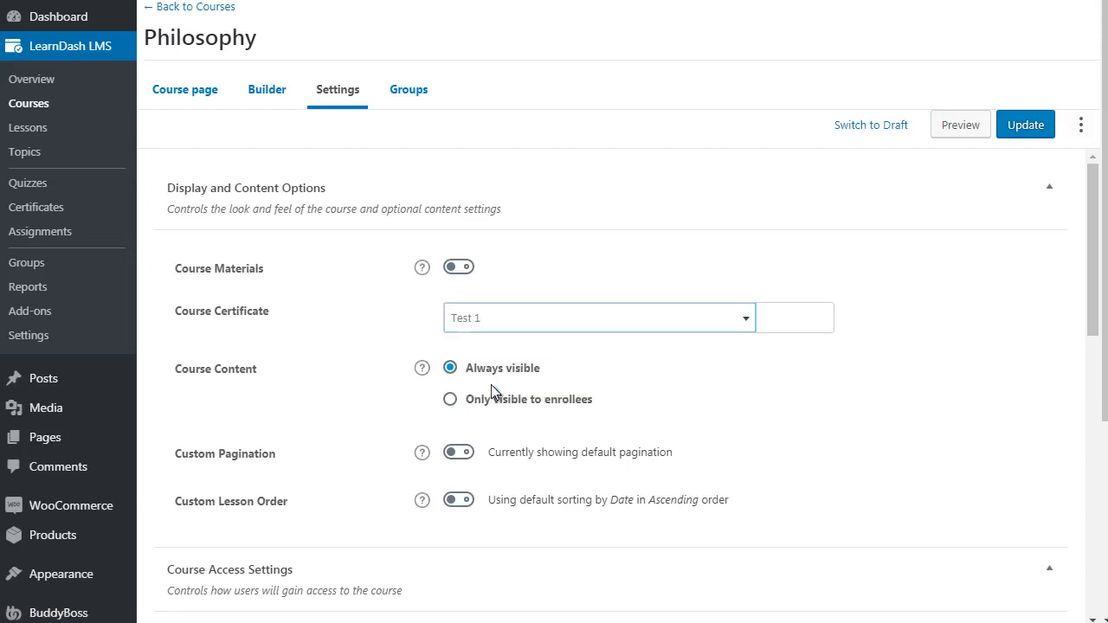
click(1020, 125)
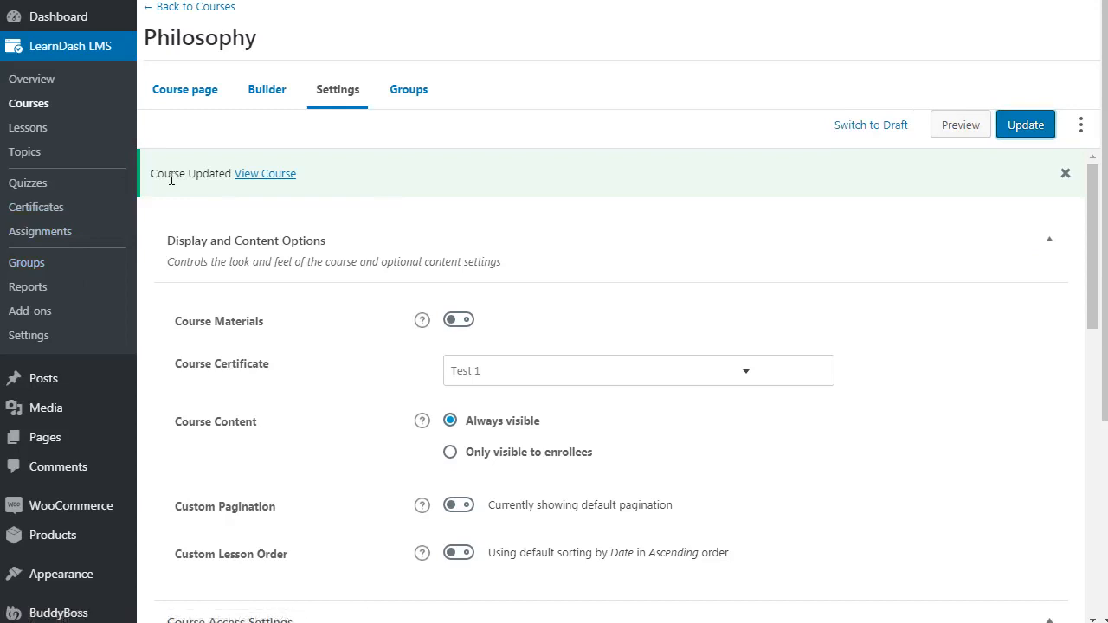
Return to the Test 1 certificate and centre the [usermeta field="first_name"] shortcode over the ribbon
click(35, 207)
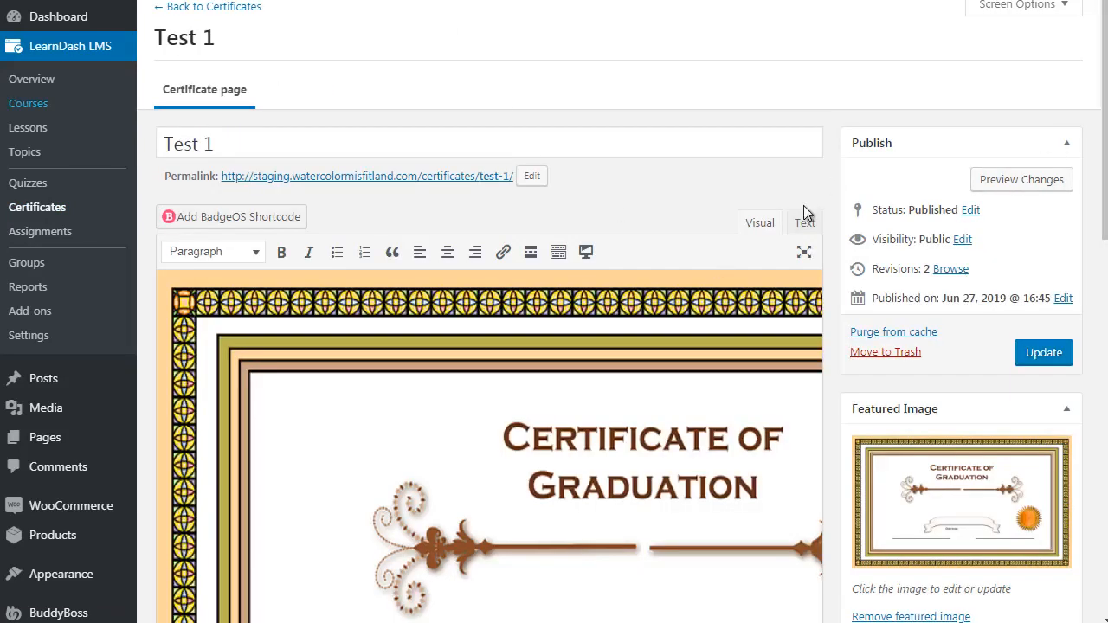
drag(1096, 94, 1104, 169)
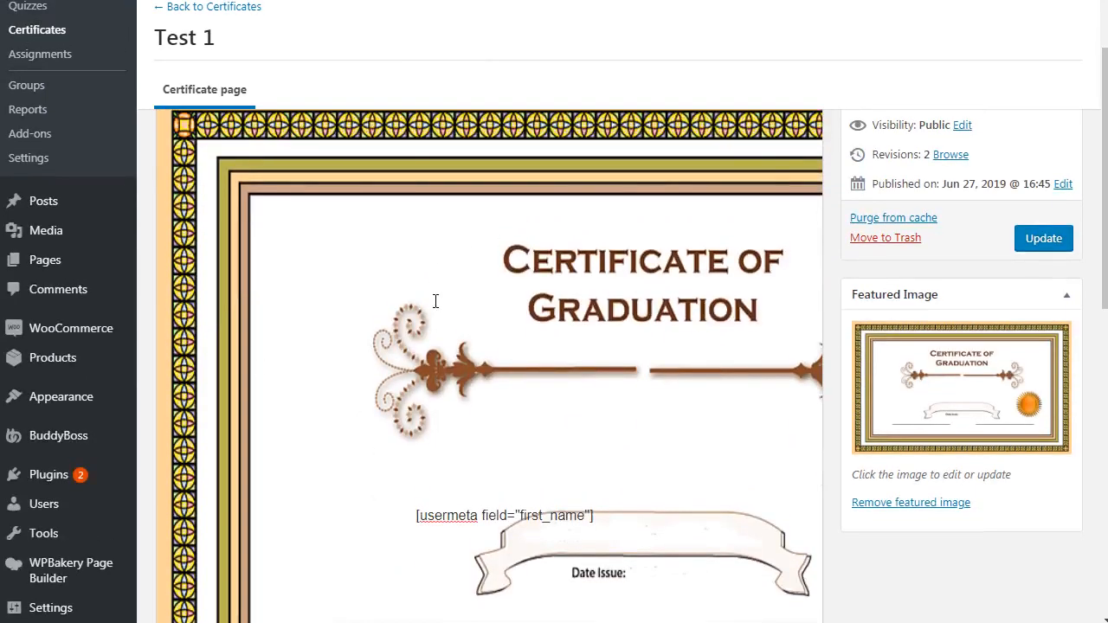
drag(1105, 190, 1105, 225)
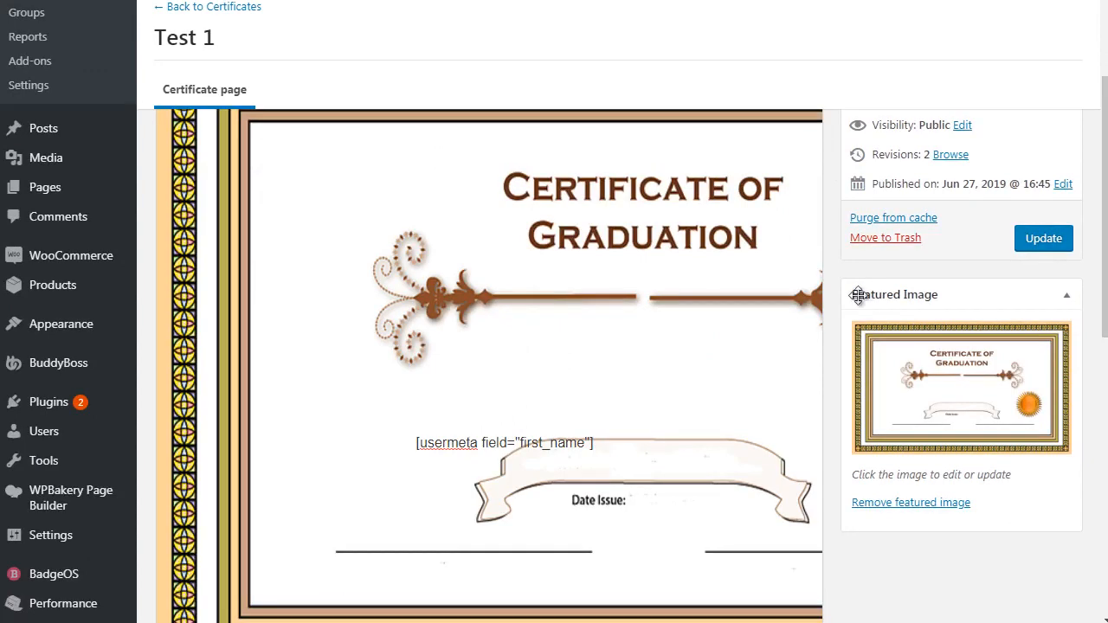
drag(1105, 195, 1105, 160)
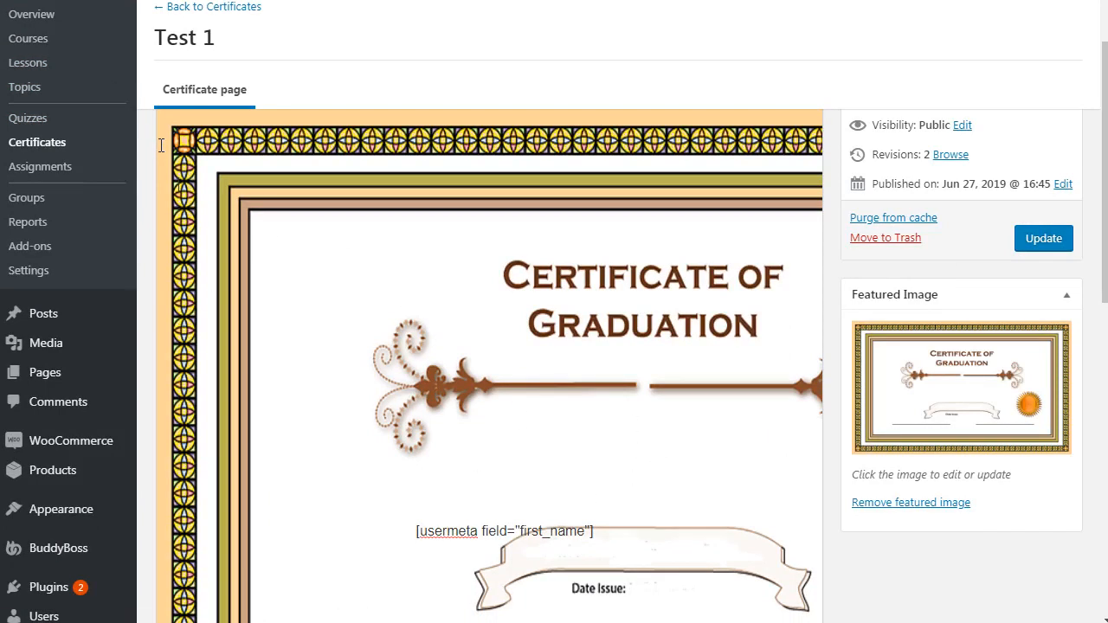
key(Return)
key(Return)
key(BackSpace)
key(BackSpace)
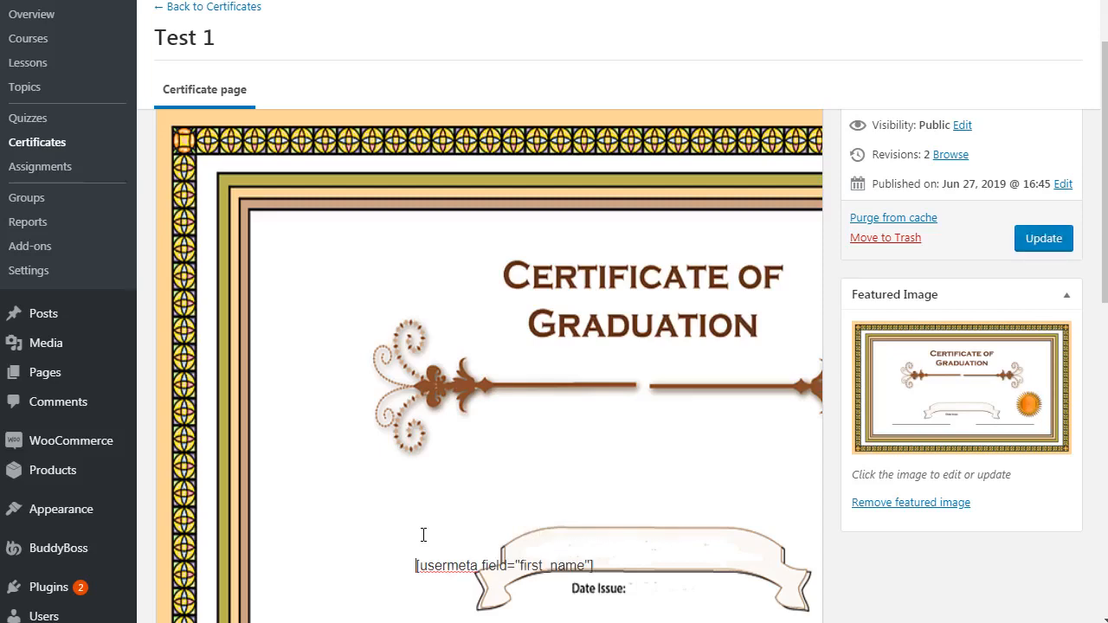
key(BackSpace)
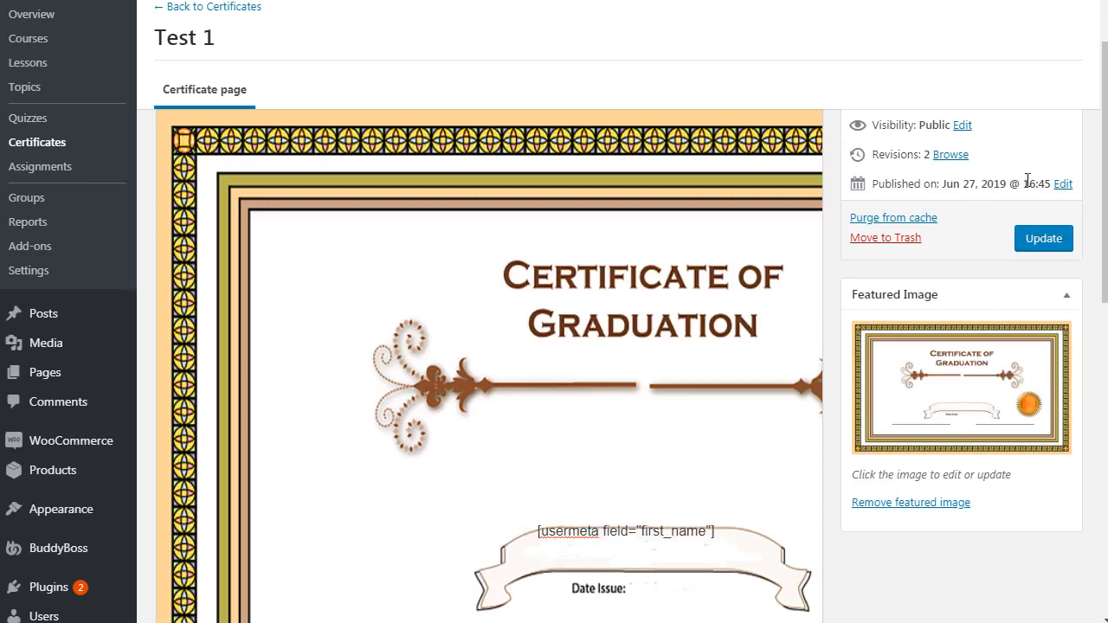
Insert a LearnDash User meta shortcode for the User First Name field into the certificate
scroll(1028, 179, up, 2)
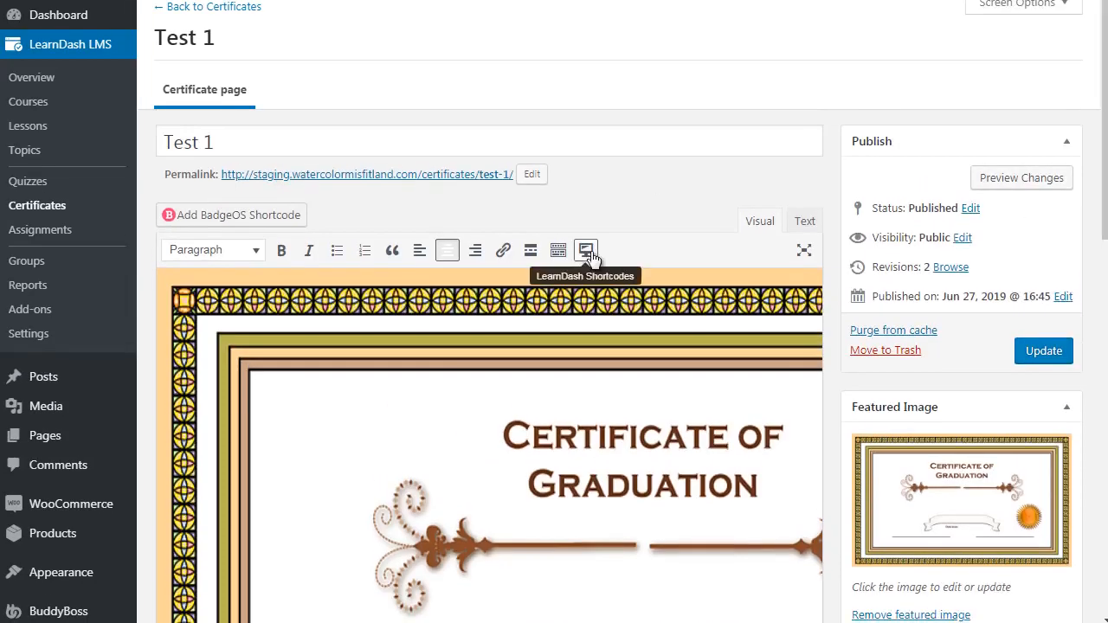
click(587, 251)
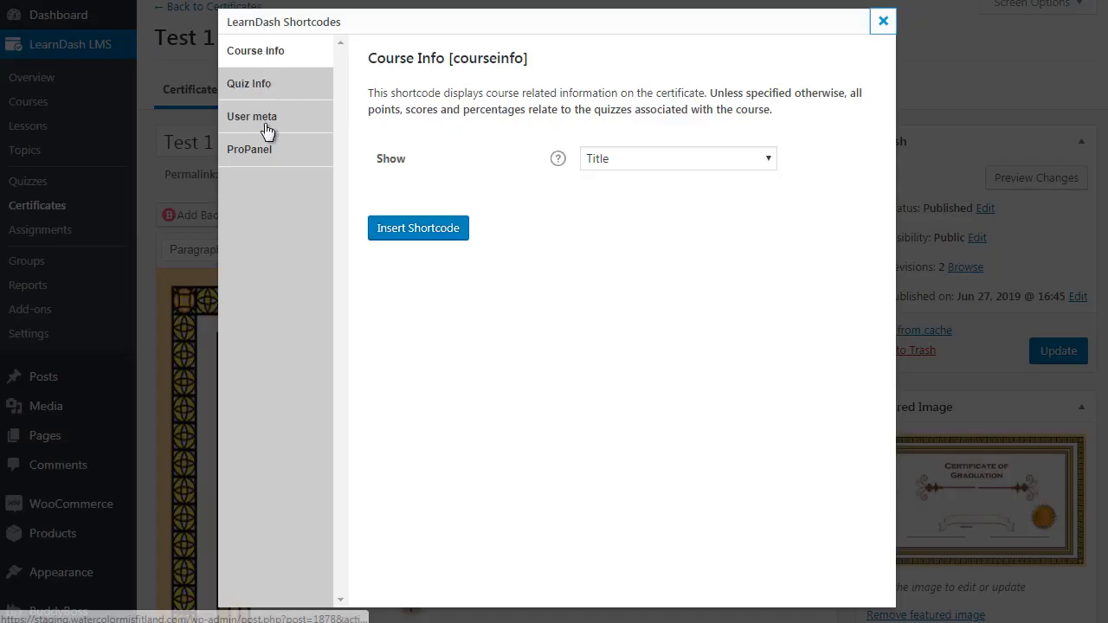
click(267, 129)
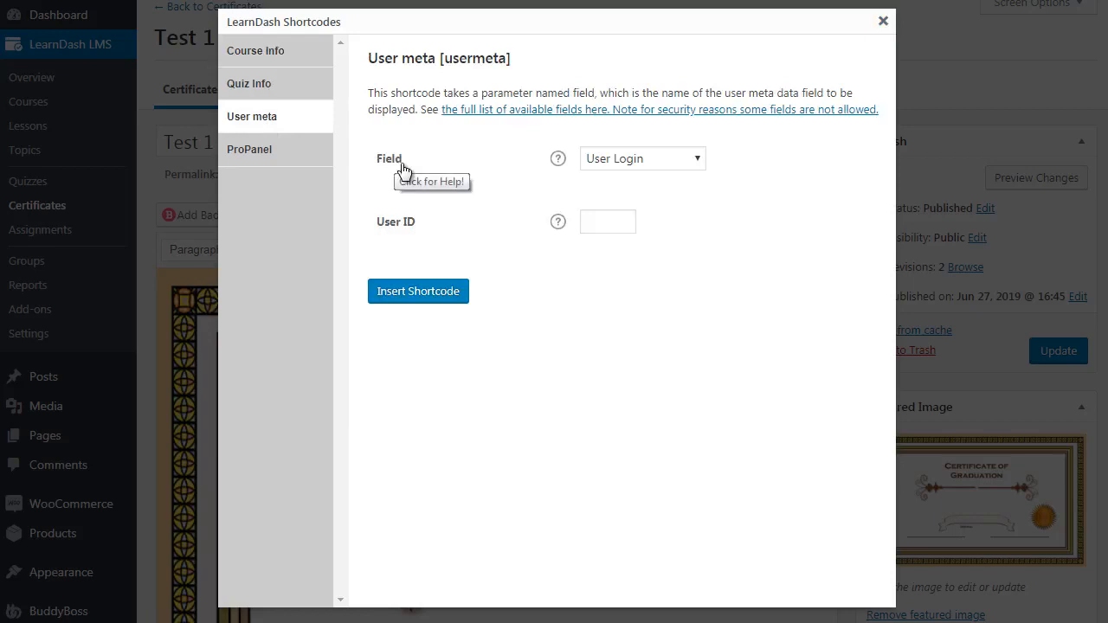
click(657, 160)
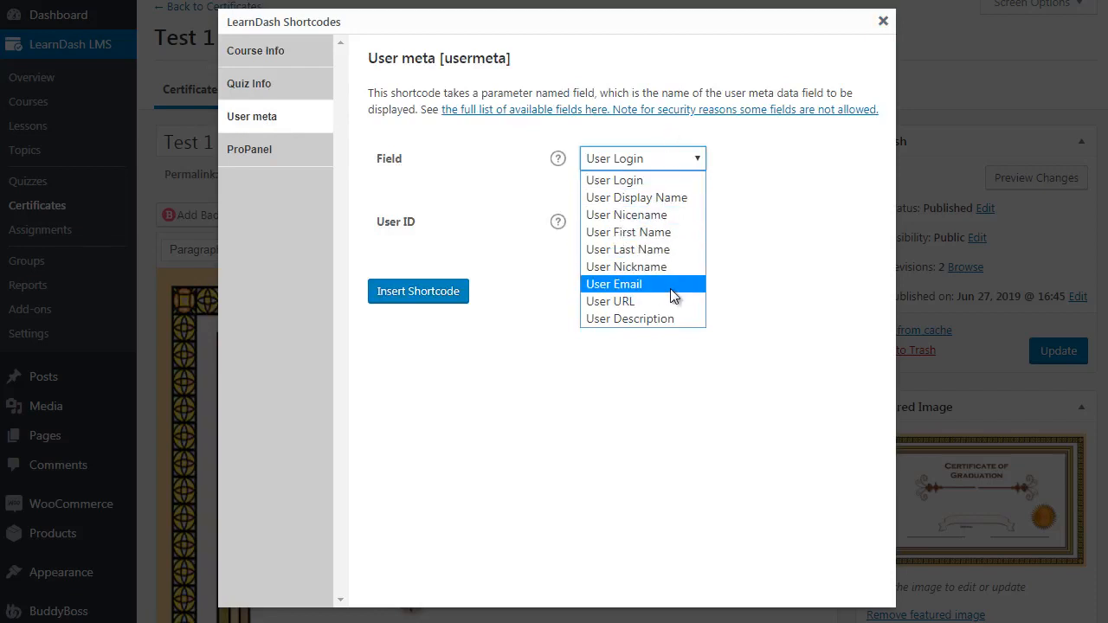
click(662, 233)
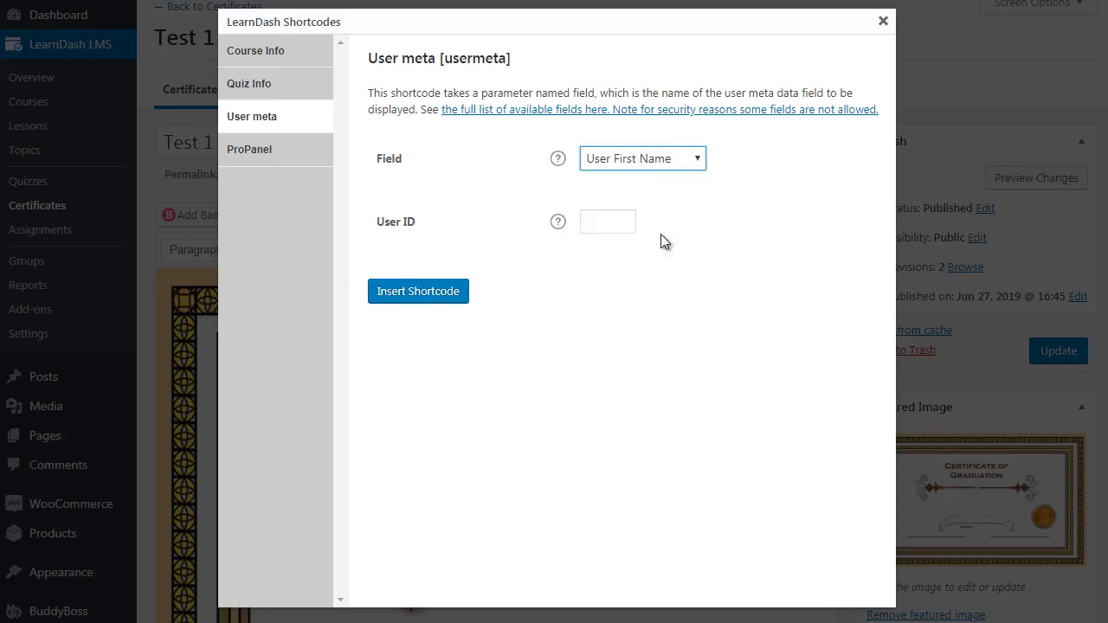
click(426, 290)
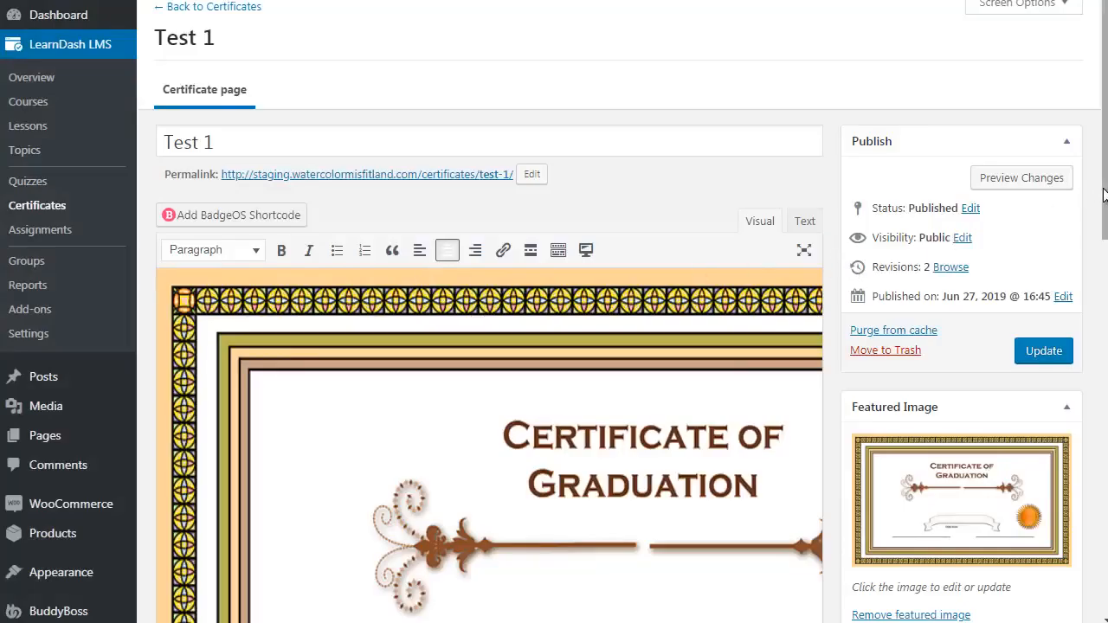
Delete the duplicate [usermeta field="first_name"] shortcode above the ribbon, keeping a single one
scroll(1102, 288, down, 1)
scroll(1103, 288, down, 2)
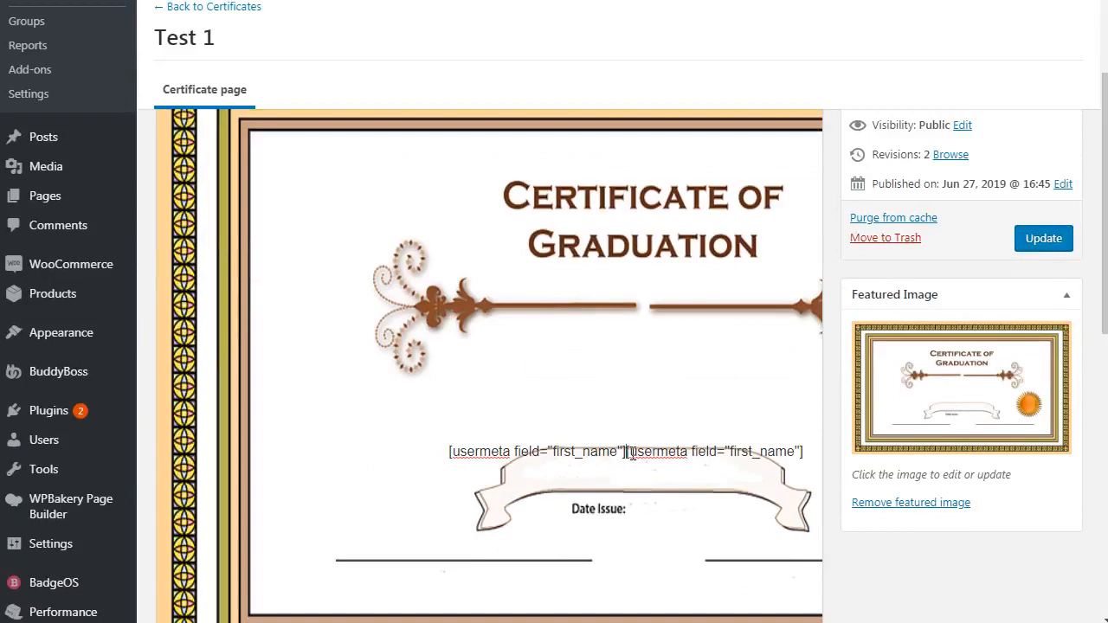
key(shift+Right)
key(shift+Right)
key(shift+Right)
key(shift+Right)
key(shift+Right)
key(shift+Right)
key(shift+Right)
key(shift+Right)
key(shift+Right)
key(shift+Right)
key(shift+Right)
key(shift+Right)
key(shift+Right)
key(shift+Right)
key(shift+Right)
key(shift+Right)
key(shift+Right)
key(shift+Right)
key(shift+Right)
key(shift+Right)
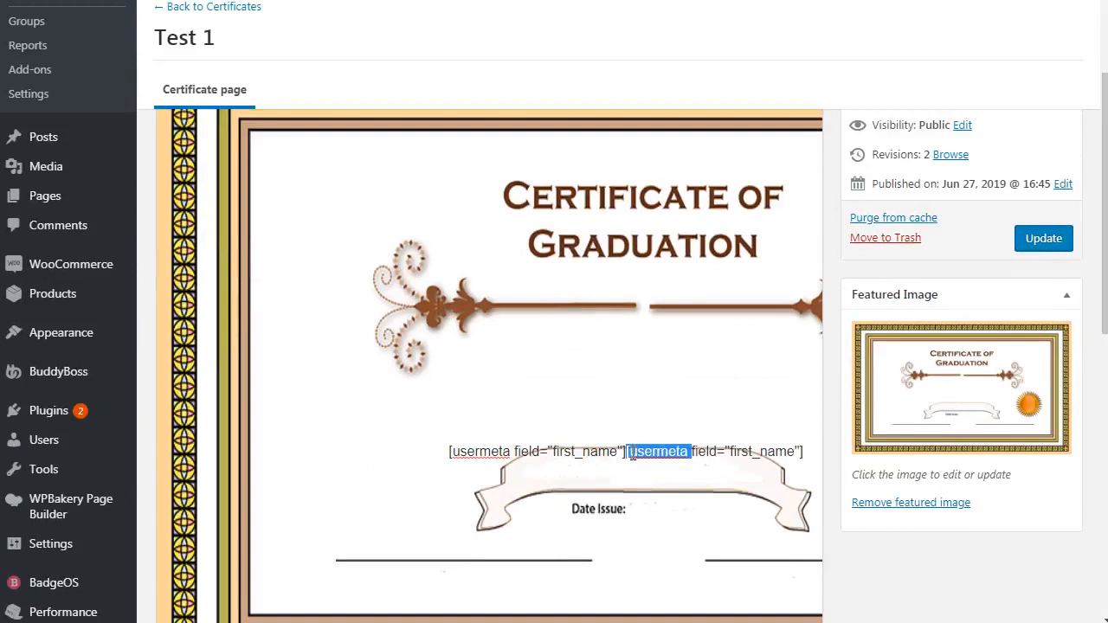
key(BackSpace)
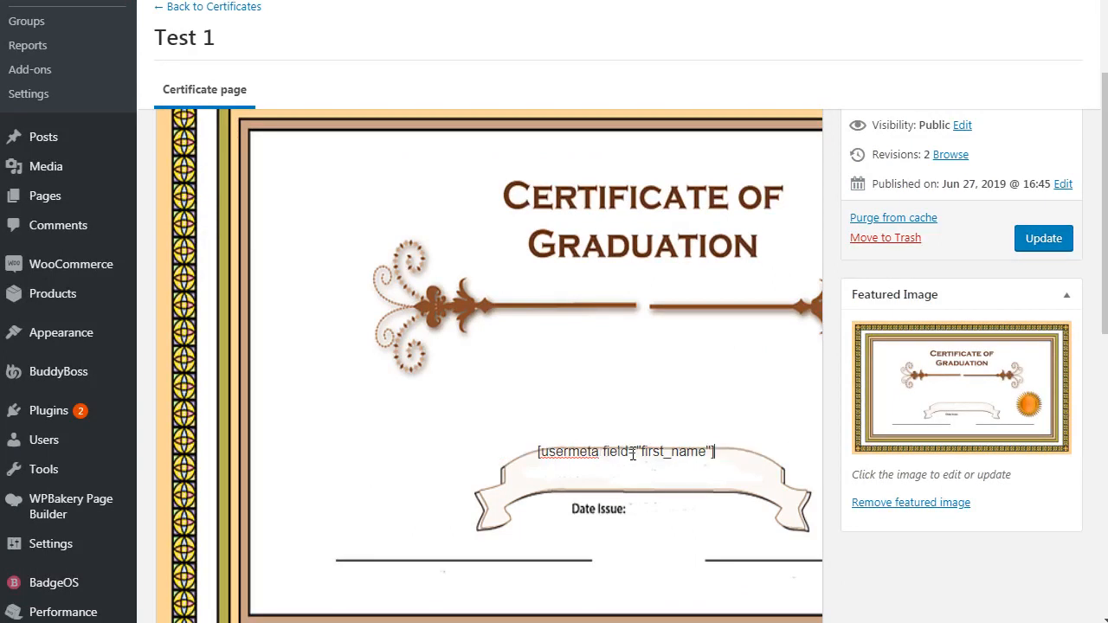
Check the certificate's layout and update the Test 1 certificate
scroll(864, 219, down, 1)
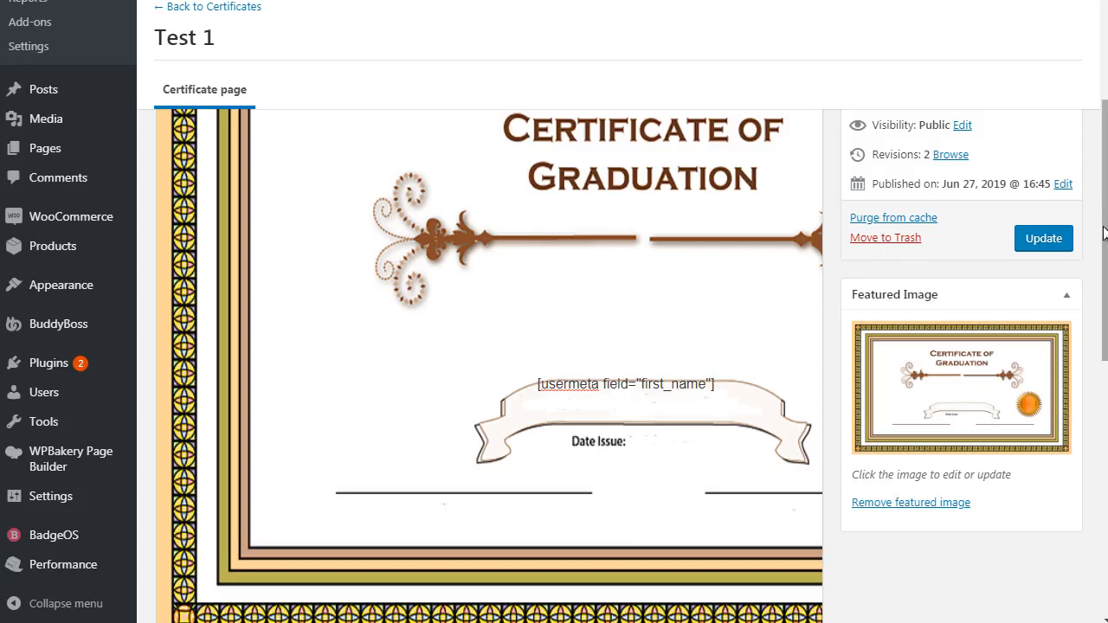
scroll(1106, 197, up, 2)
scroll(1107, 198, up, 1)
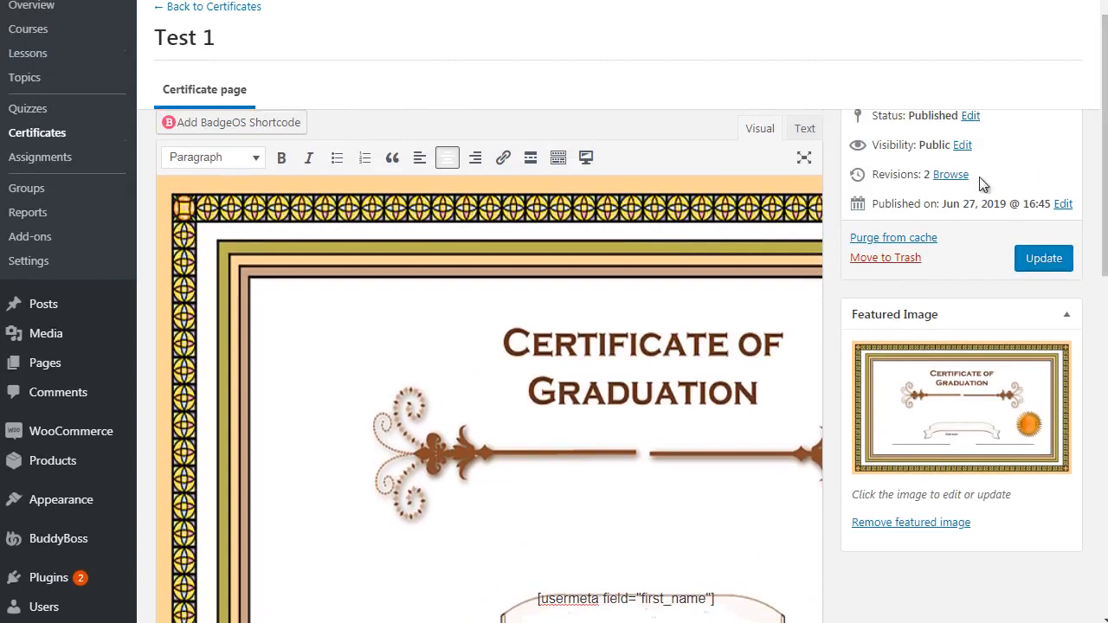
click(1048, 259)
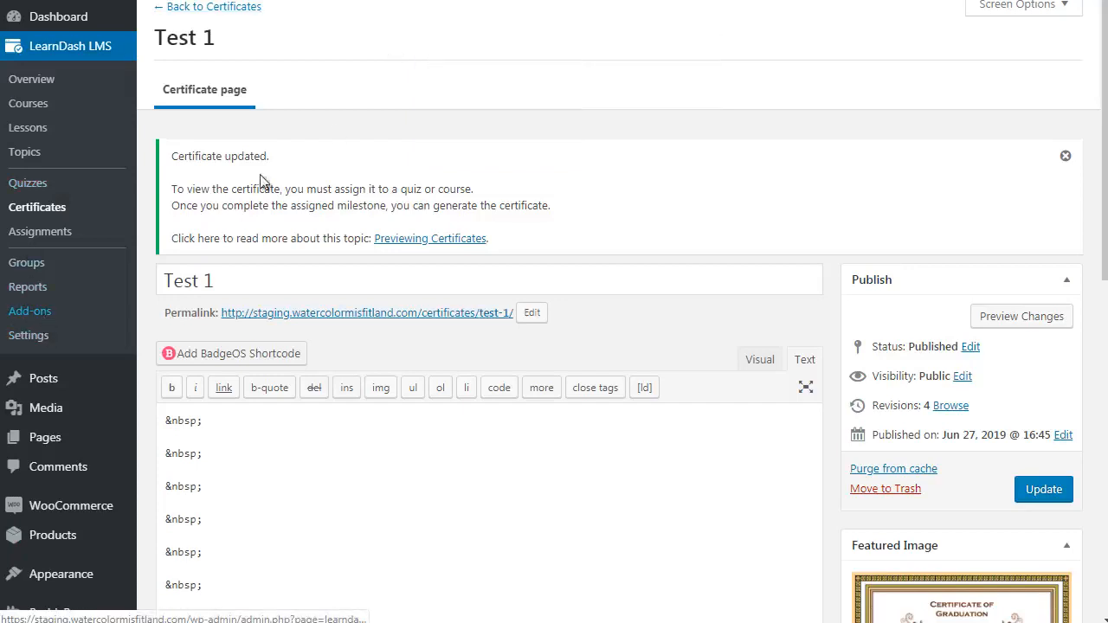
Open the LearnDash add-ons and browse the third-party ones
click(41, 312)
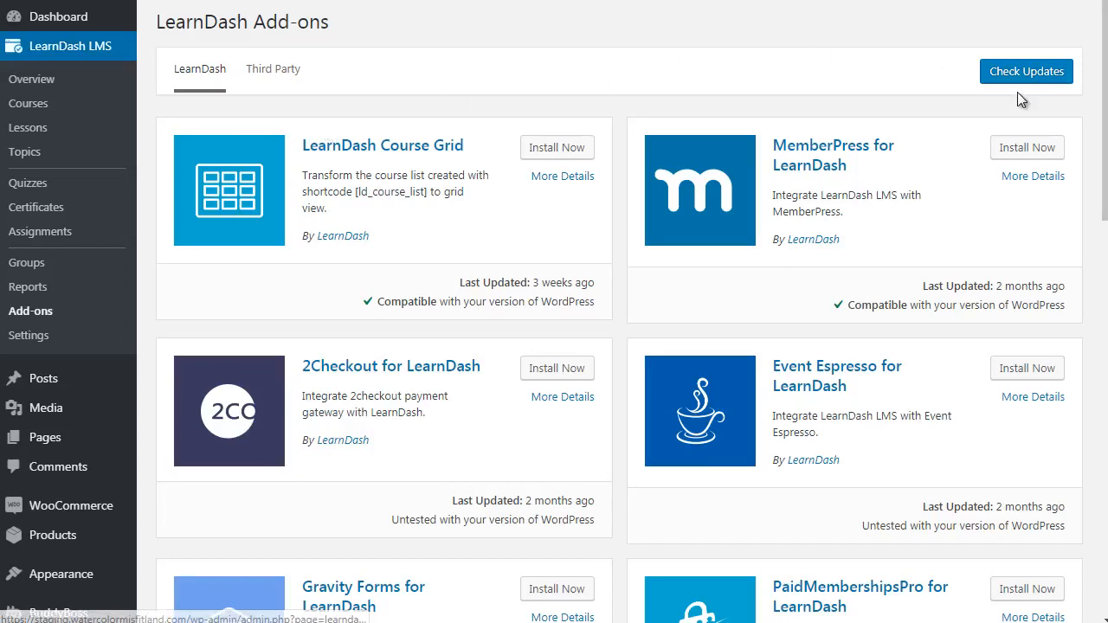
mouse_move(1105, 145)
mouse_down()
mouse_move(1106, 537)
mouse_move(1106, 148)
mouse_up()
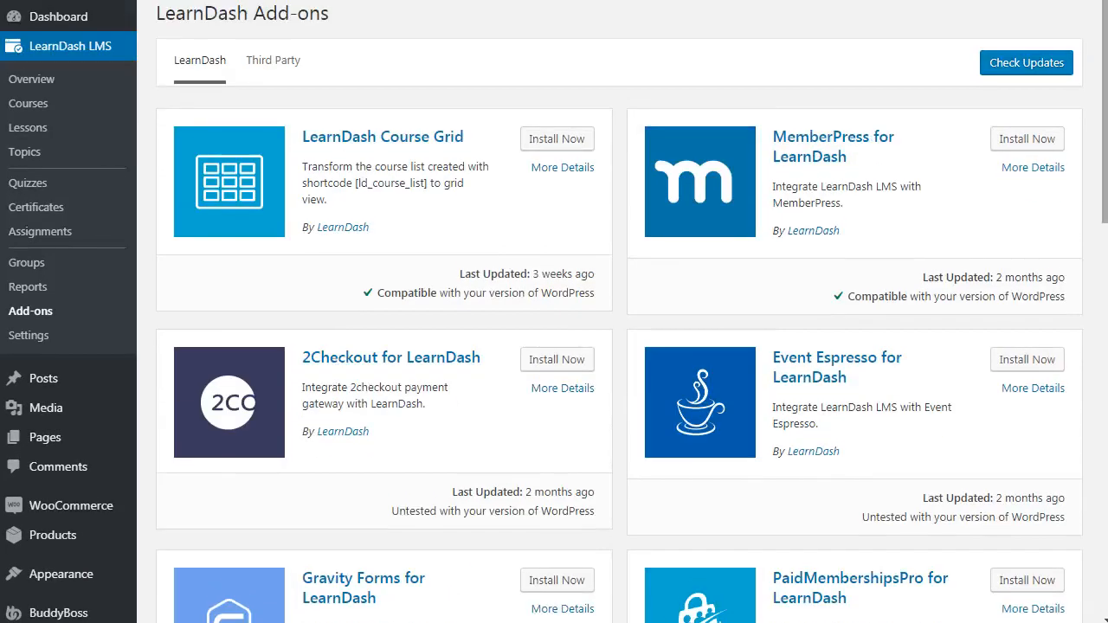
click(264, 61)
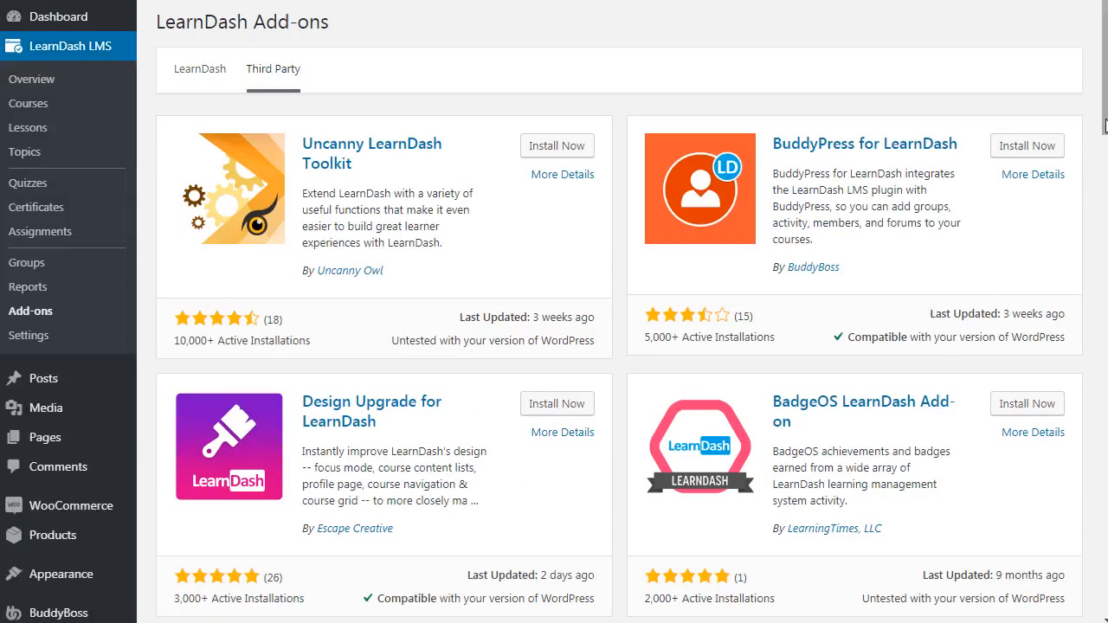
drag(1106, 127, 1105, 253)
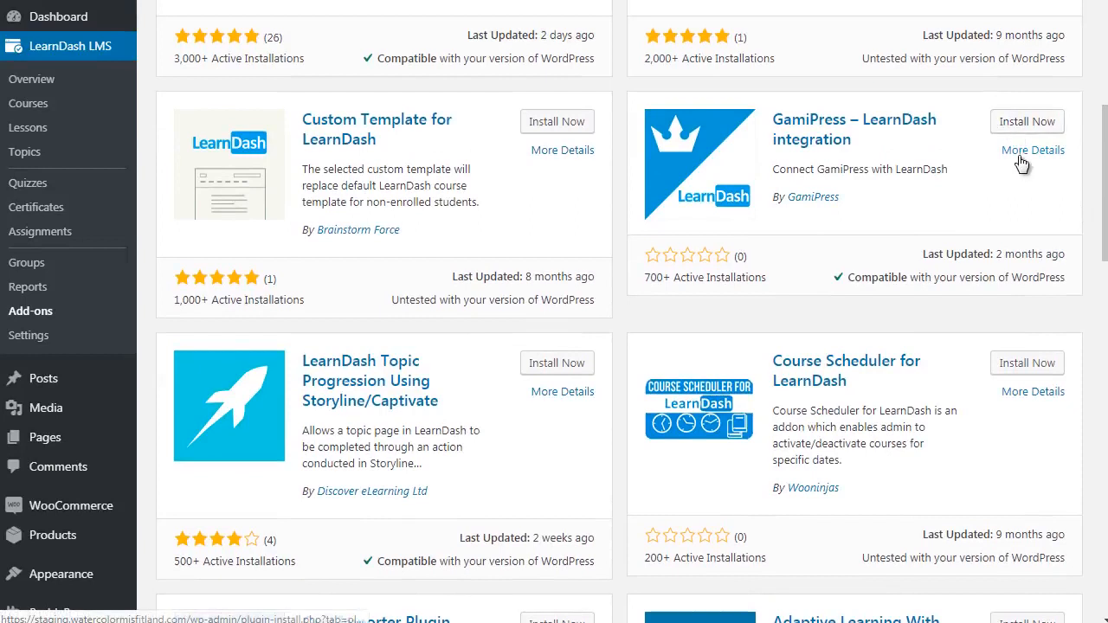